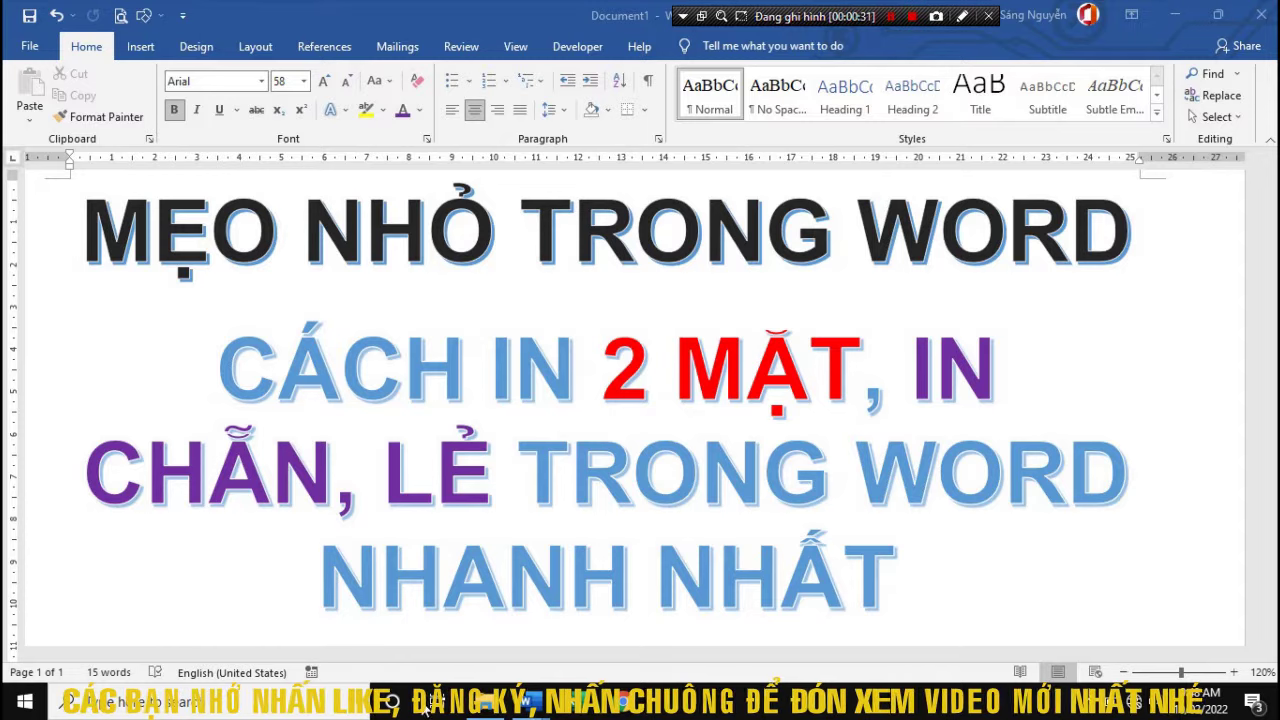
Bring up the KTHUD report, scroll through its MỤC LỤC, and open the Print screen
mouse_move(527, 702)
left_click(442, 652)
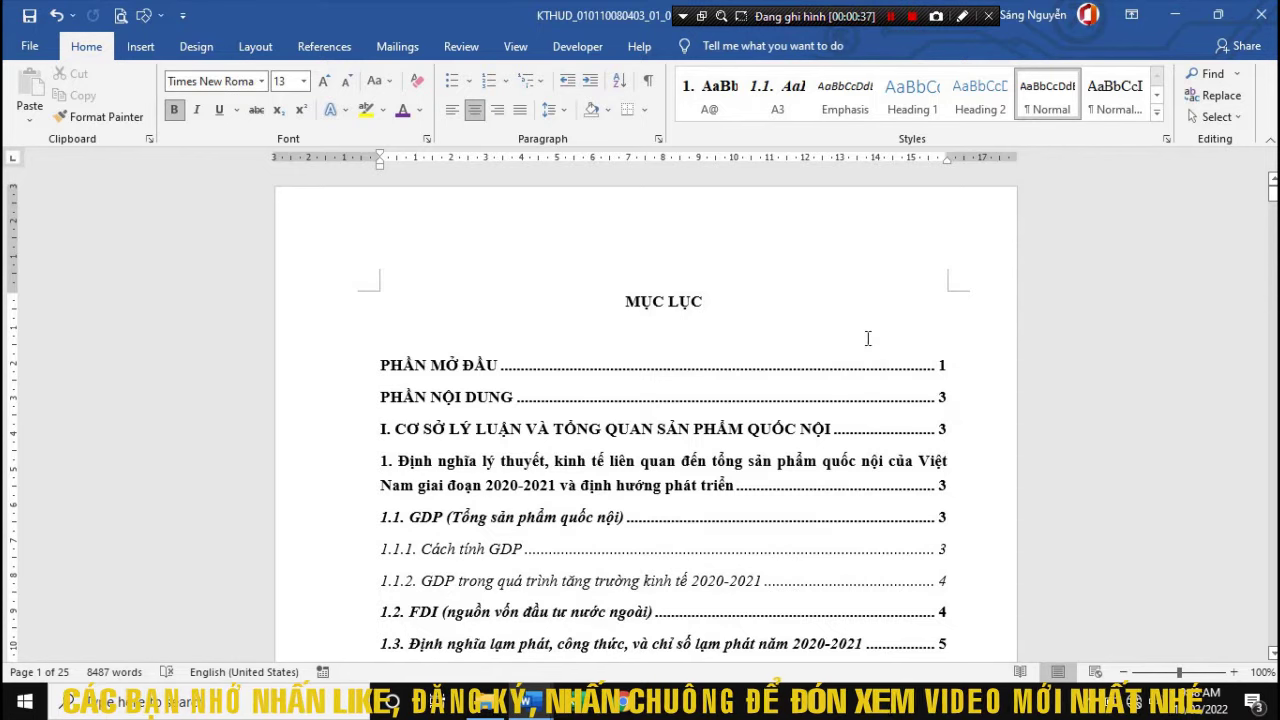
scroll(780, 330, "down", 1)
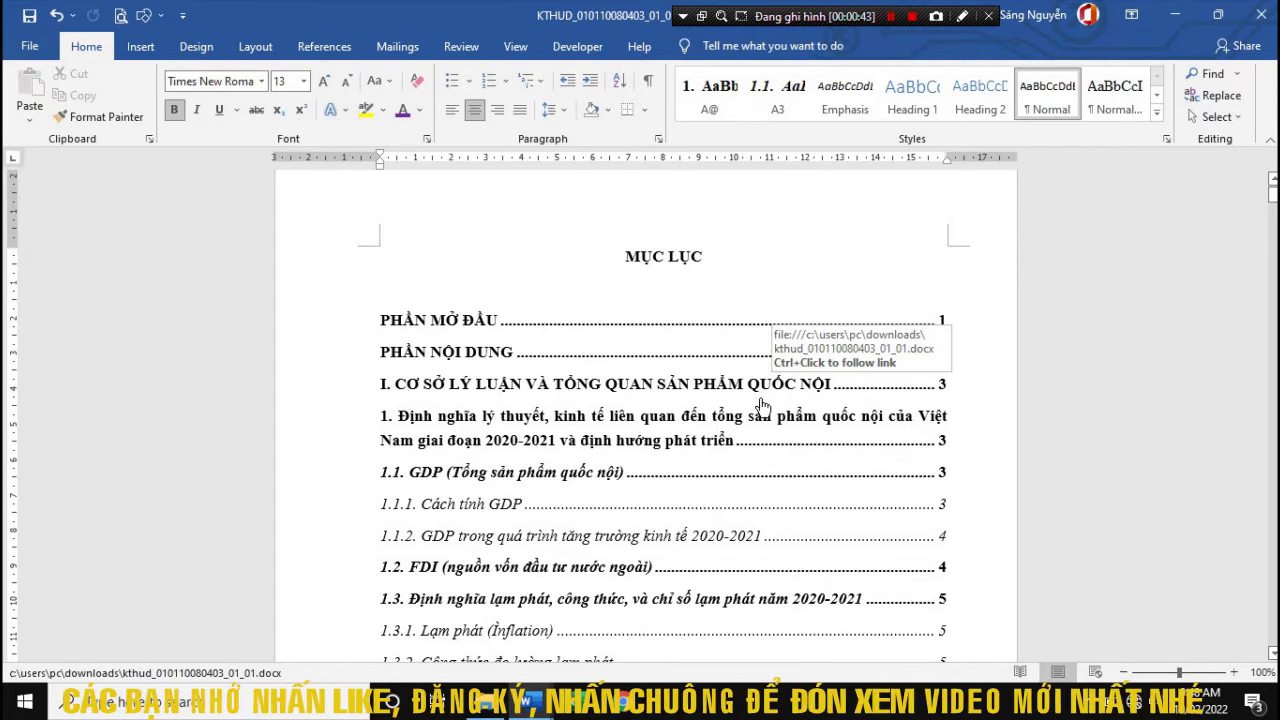
key("ctrl+p")
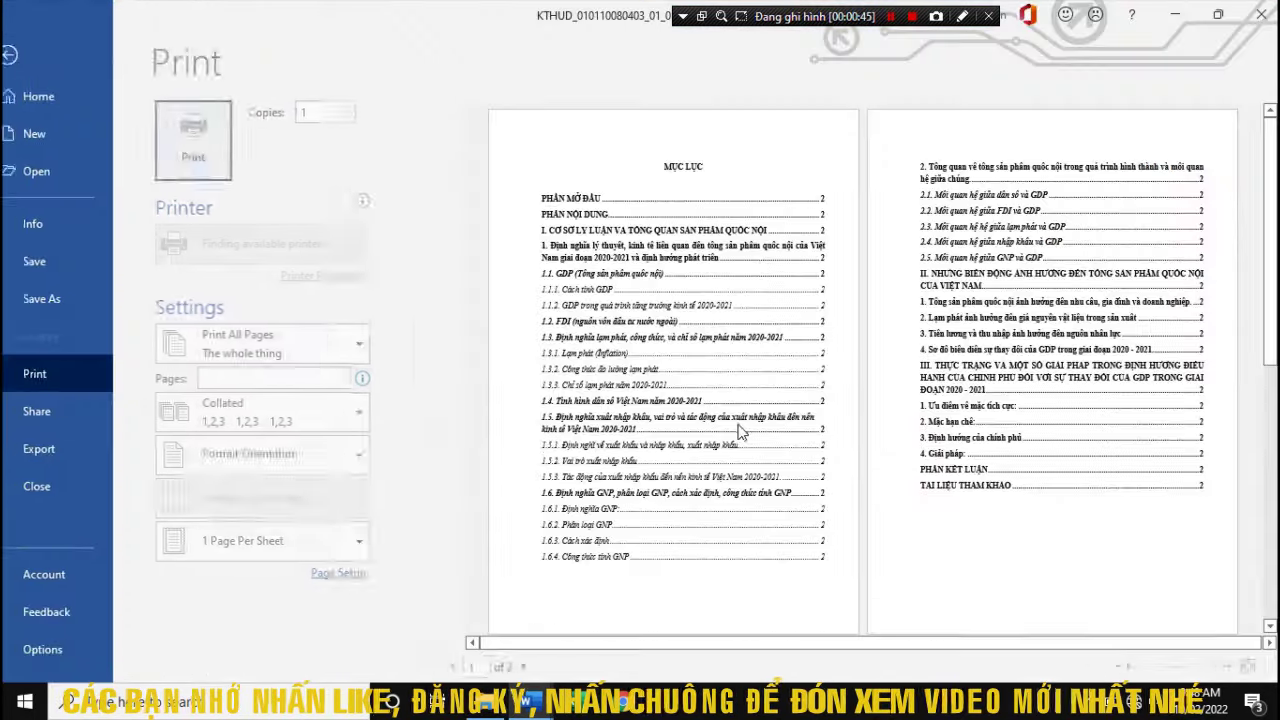
Enter the page list 1,3,5 in the Pages box
left_click(248, 378)
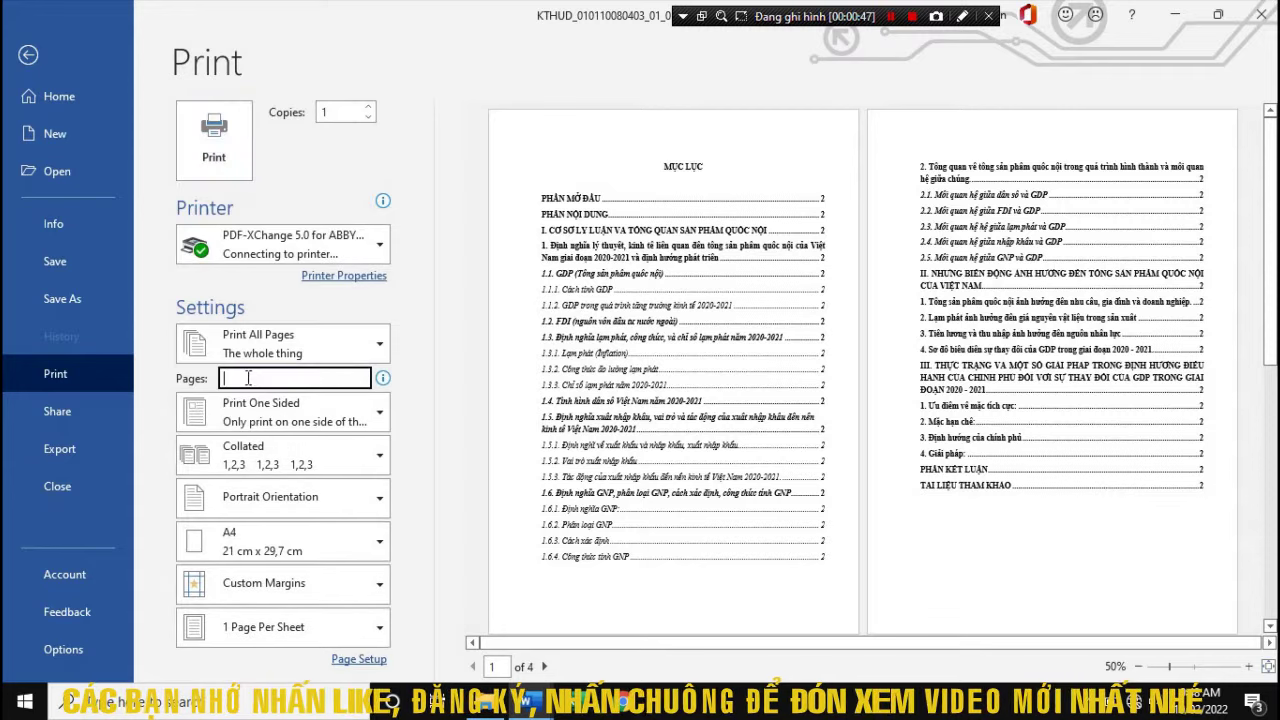
type("1,")
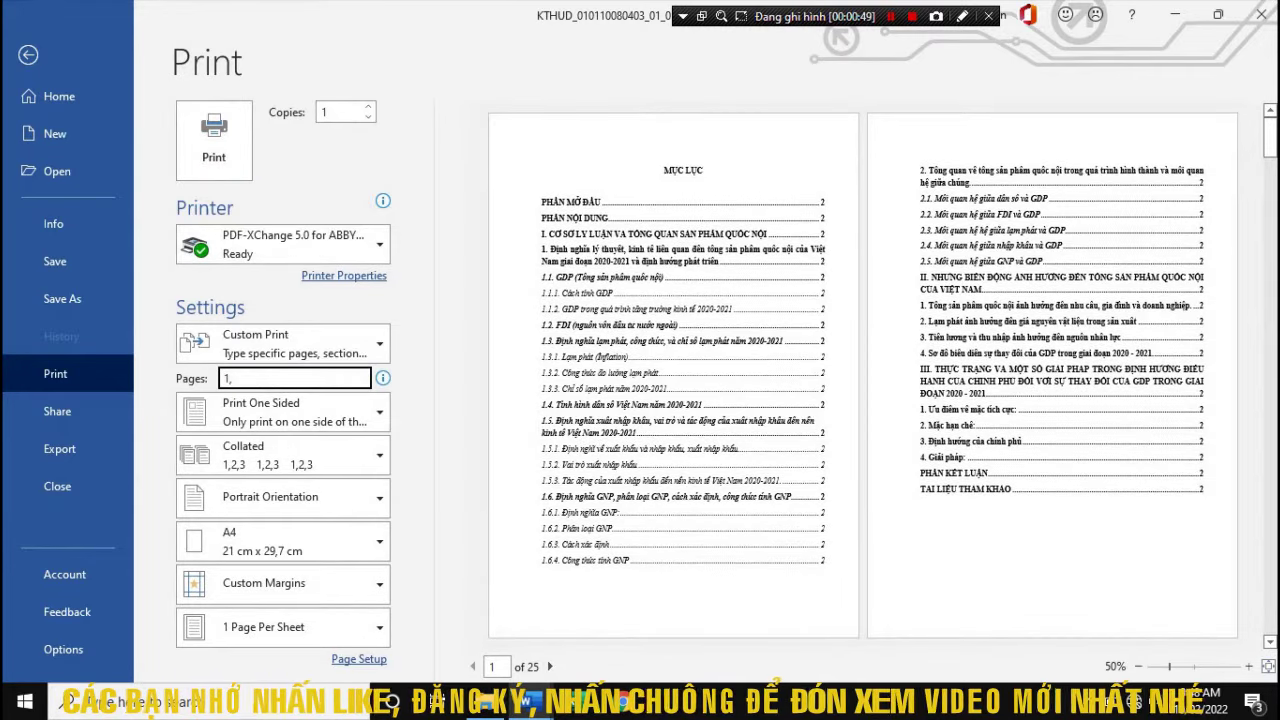
type("3,5,")
left_click_drag(250, 378, 222, 378)
Leave the Print screen and switch to the Document1 tutorial window
left_click(29, 55)
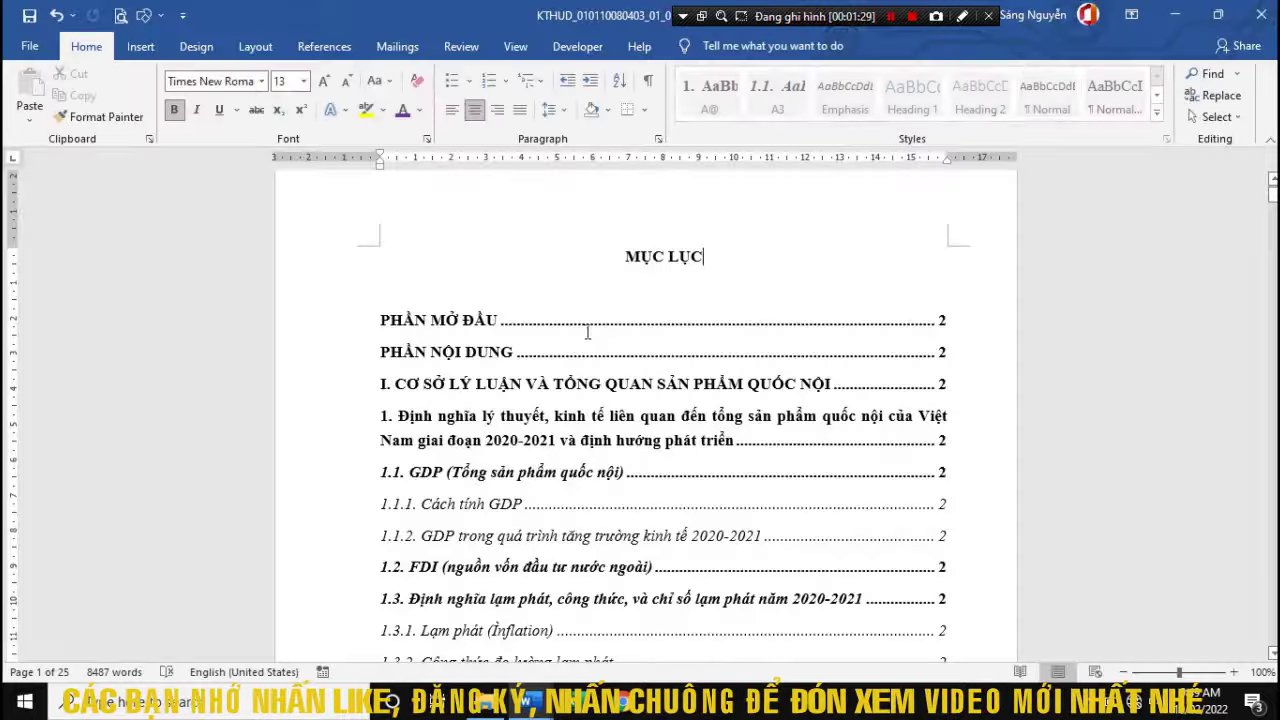
left_click(535, 703)
left_click(670, 615)
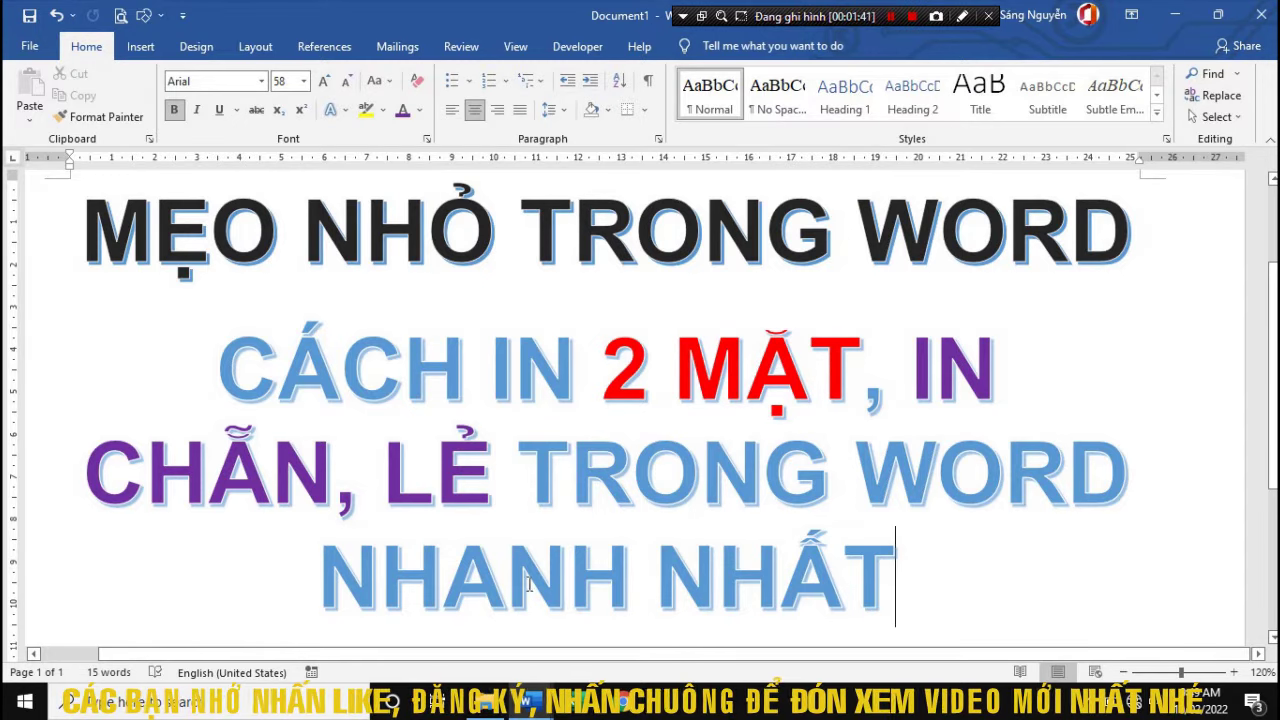
Switch back to the KTHUD report and reopen the Print screen
left_click(512, 689)
left_click(440, 625)
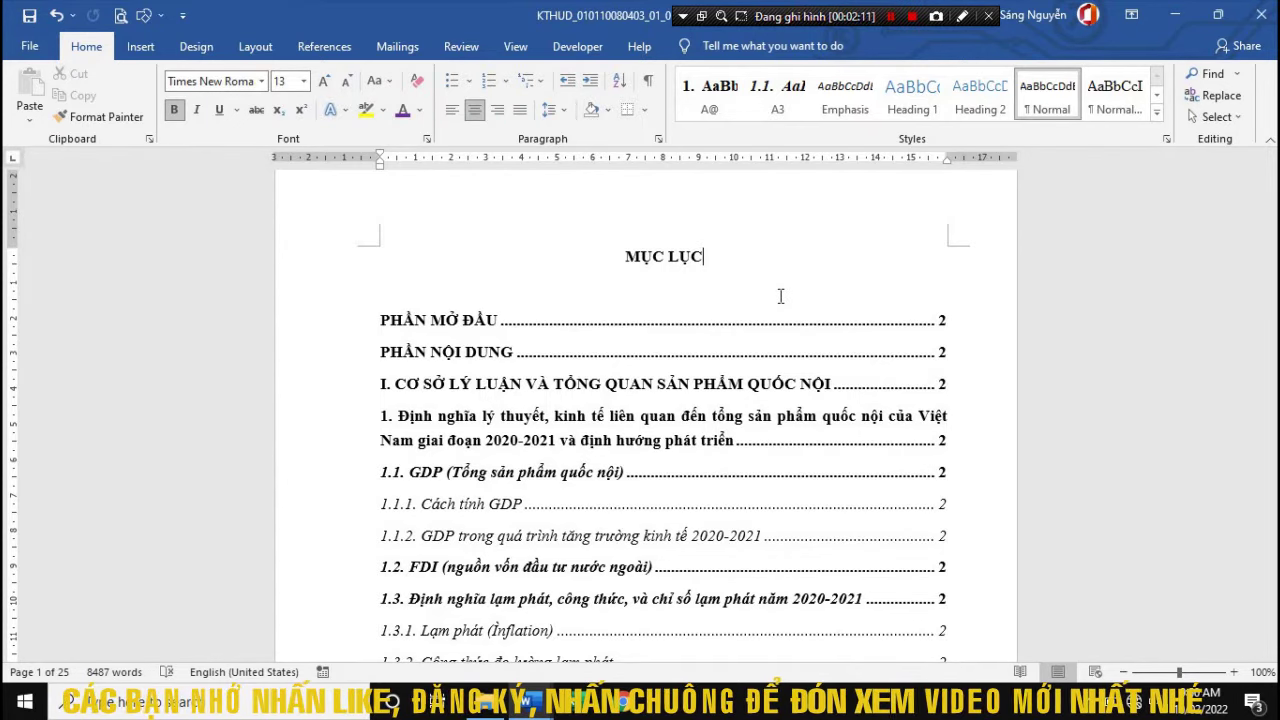
key("ctrl+p")
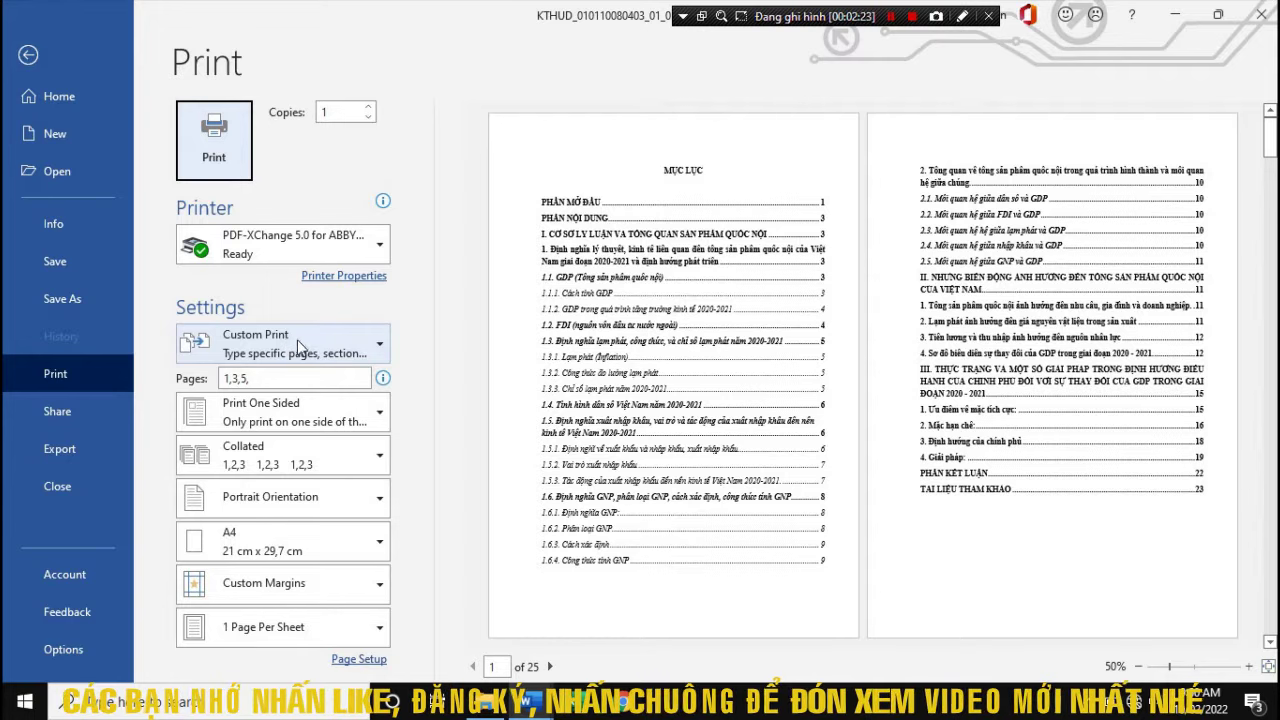
Choose Only Print Odd Pages from the page-range list
left_click(353, 347)
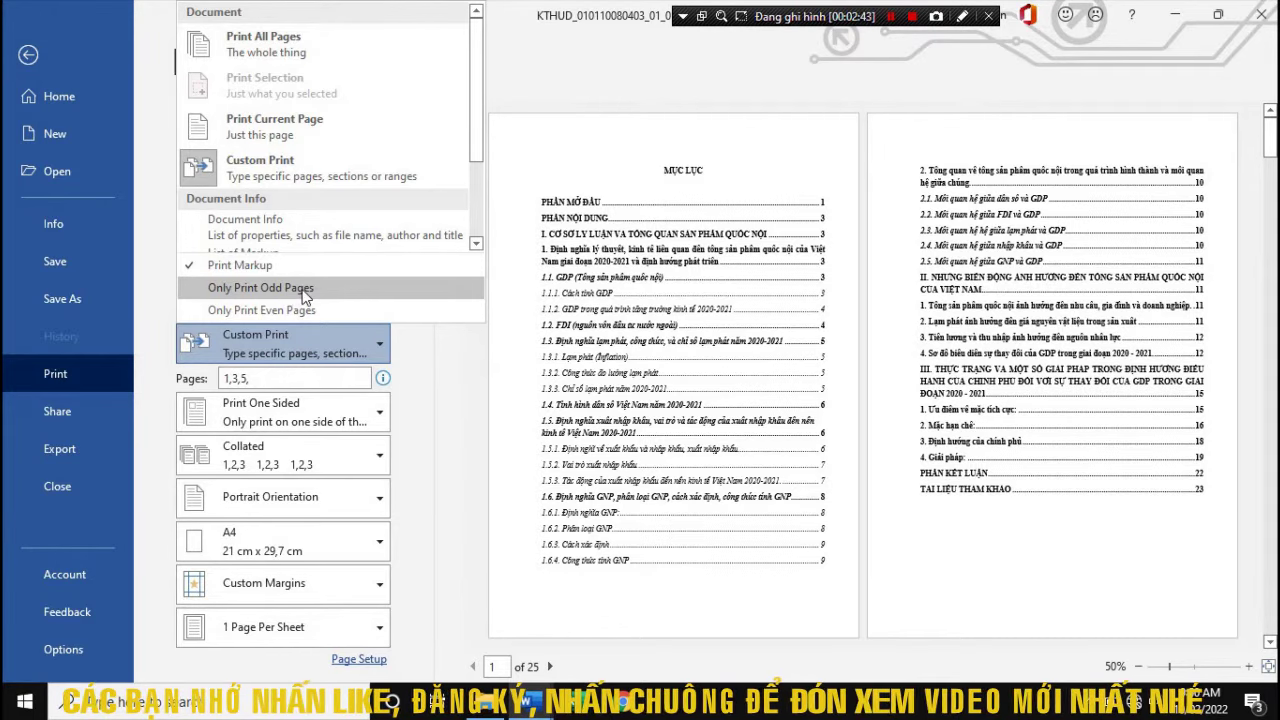
left_click(304, 289)
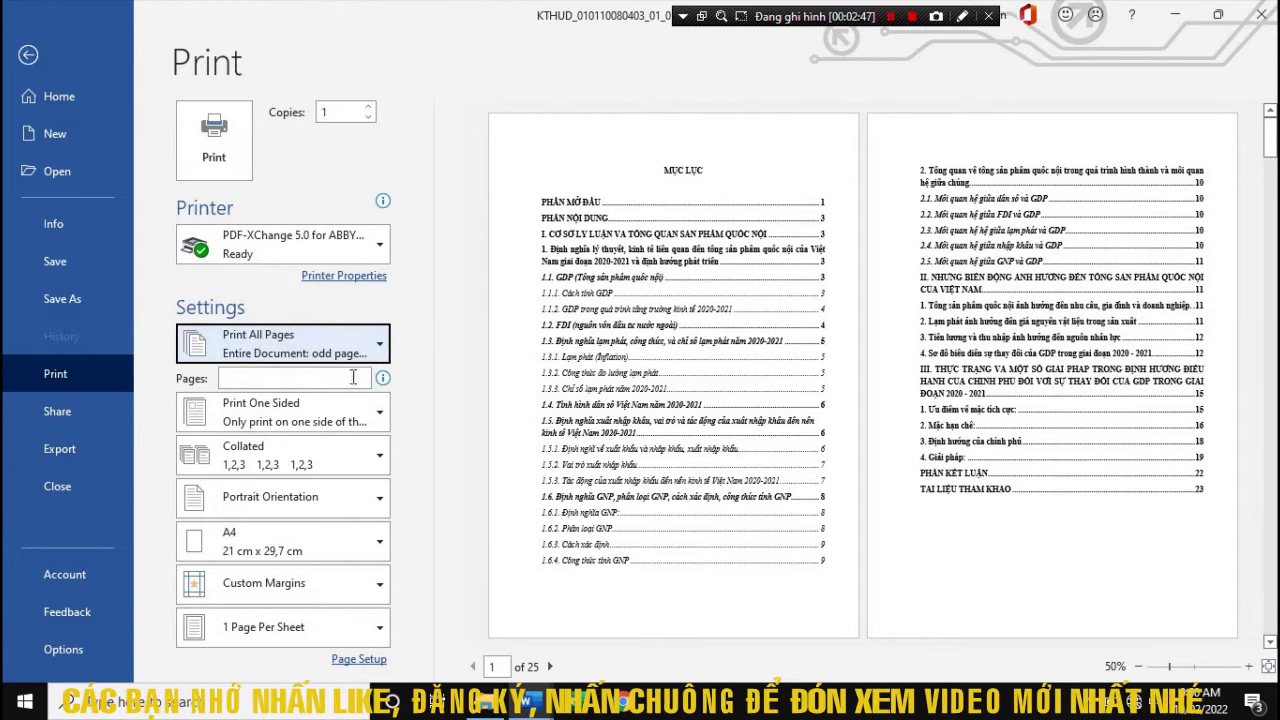
Toggle between even-only and odd-only printing, settling on Only Print Even Pages
left_click(320, 348)
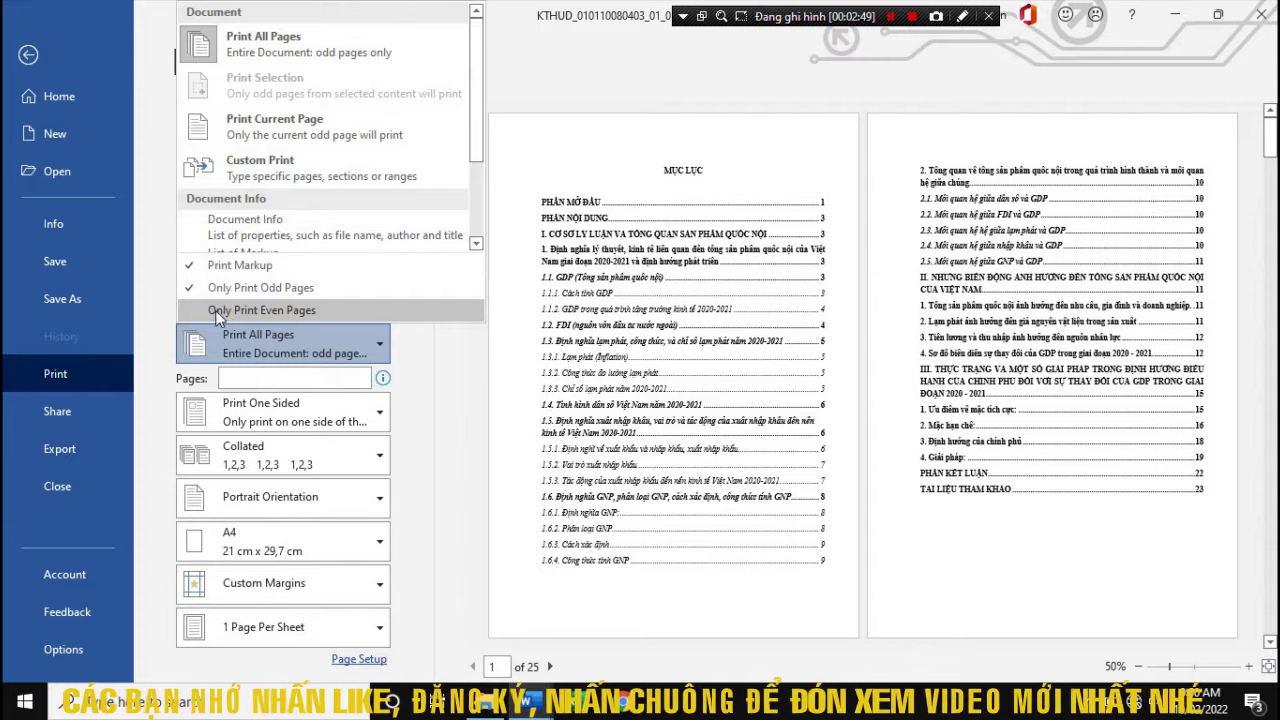
left_click(297, 311)
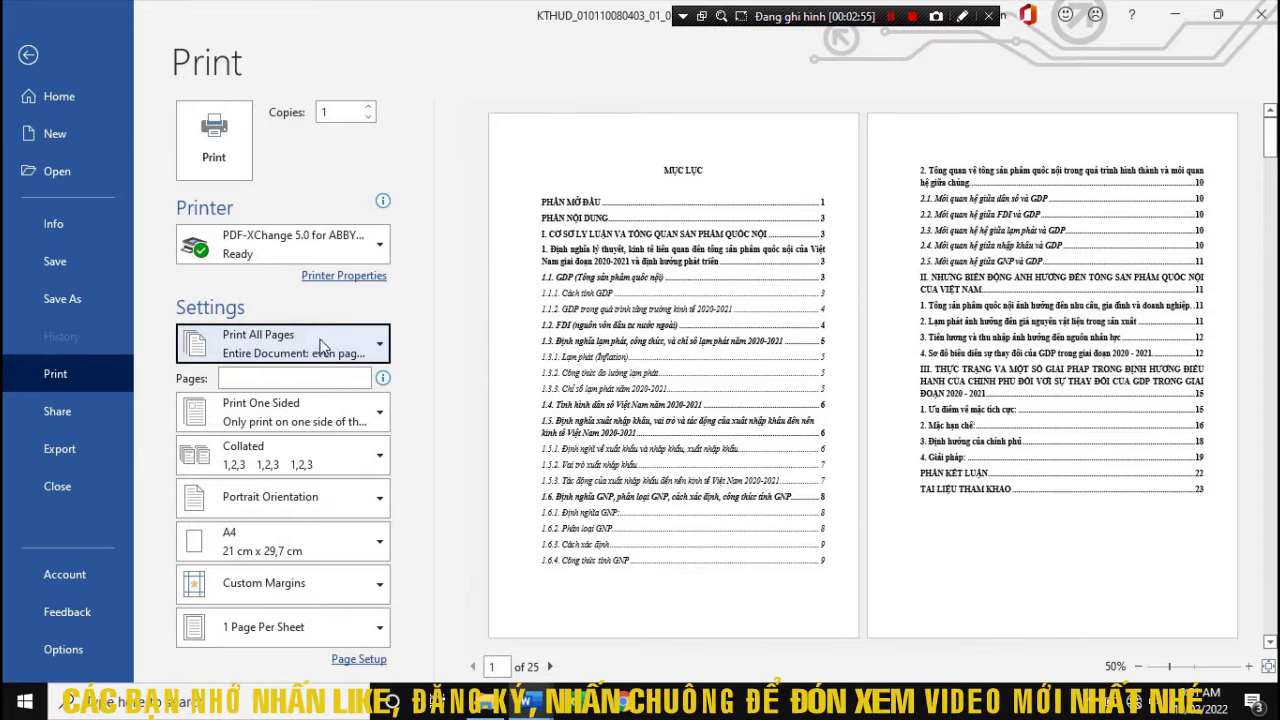
left_click(287, 353)
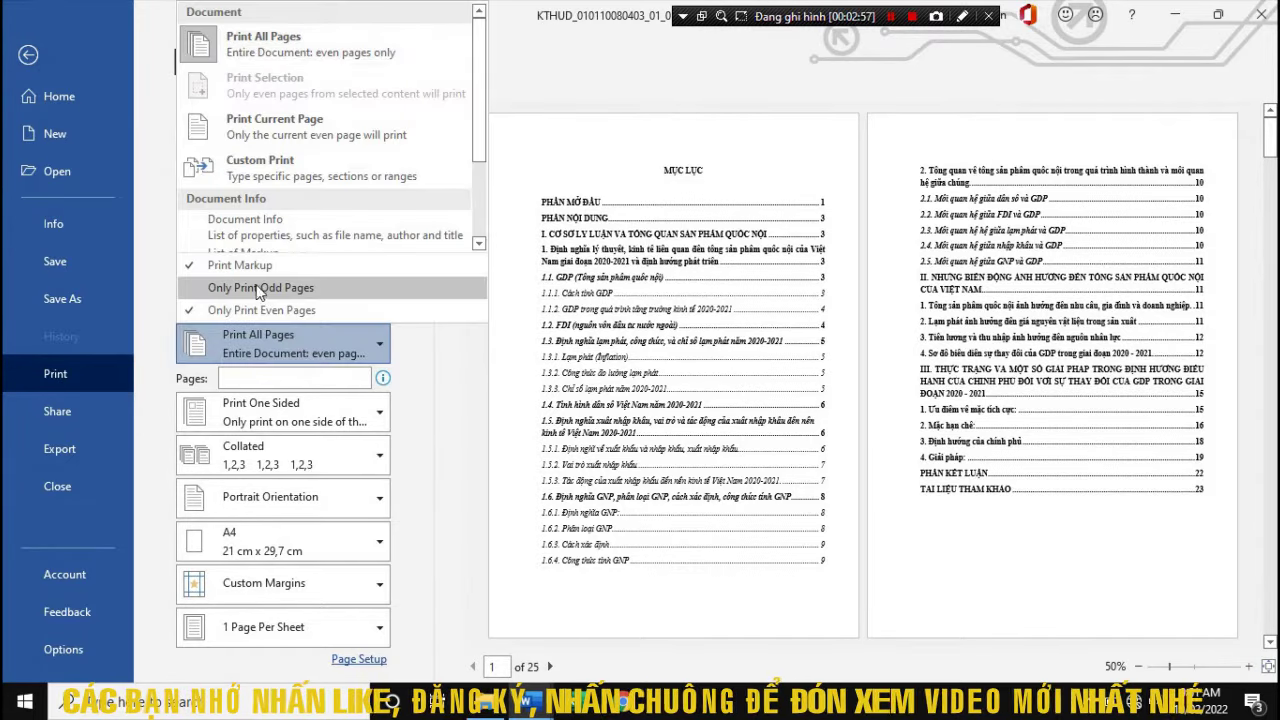
left_click(252, 287)
left_click(300, 349)
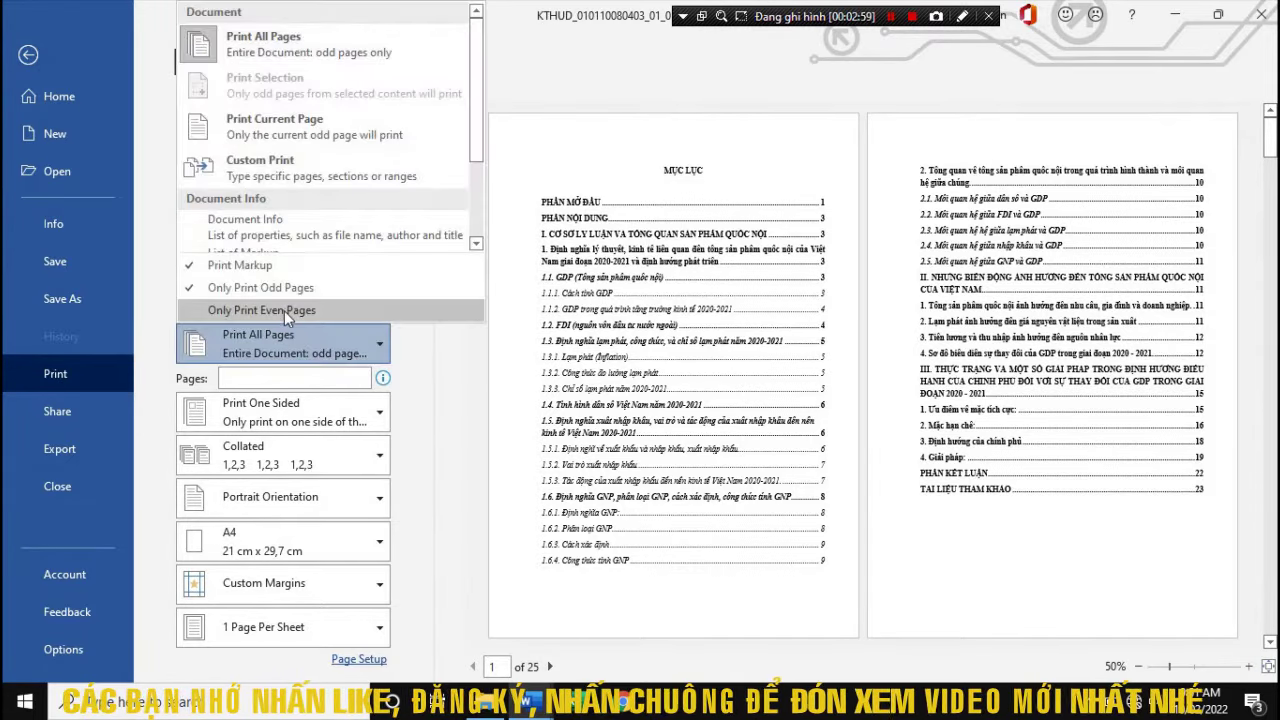
left_click(283, 309)
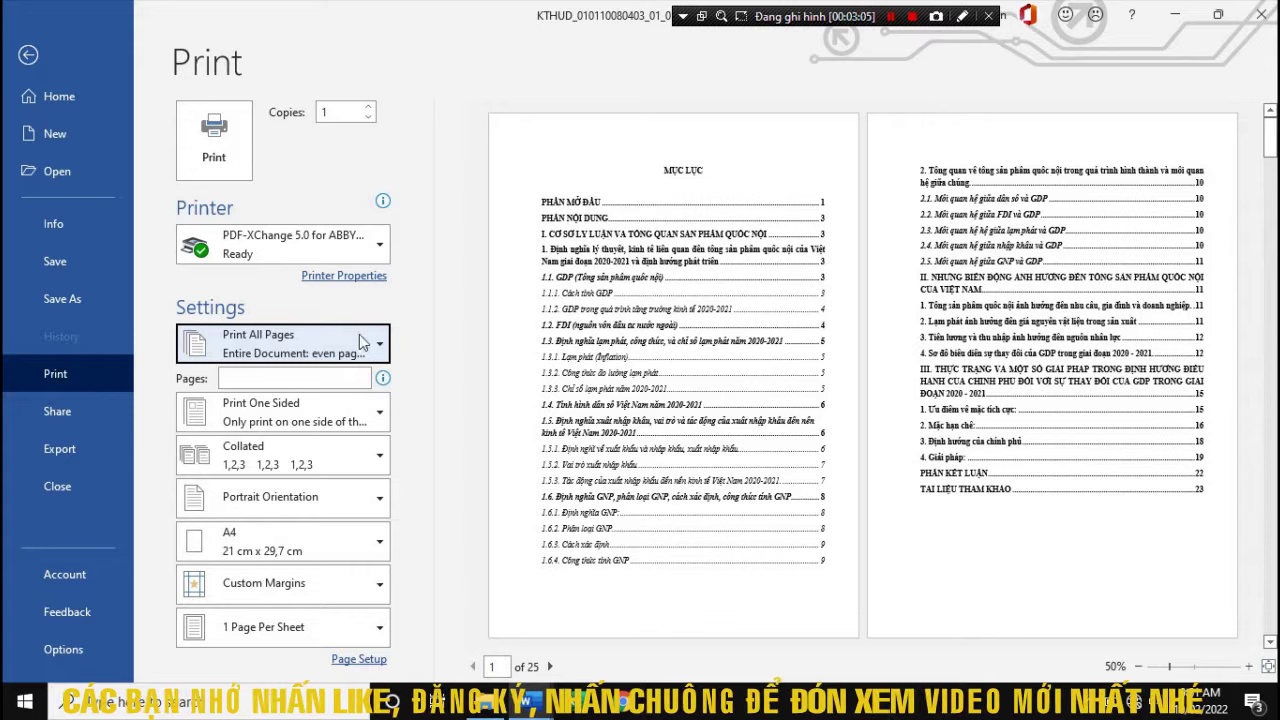
left_click(333, 337)
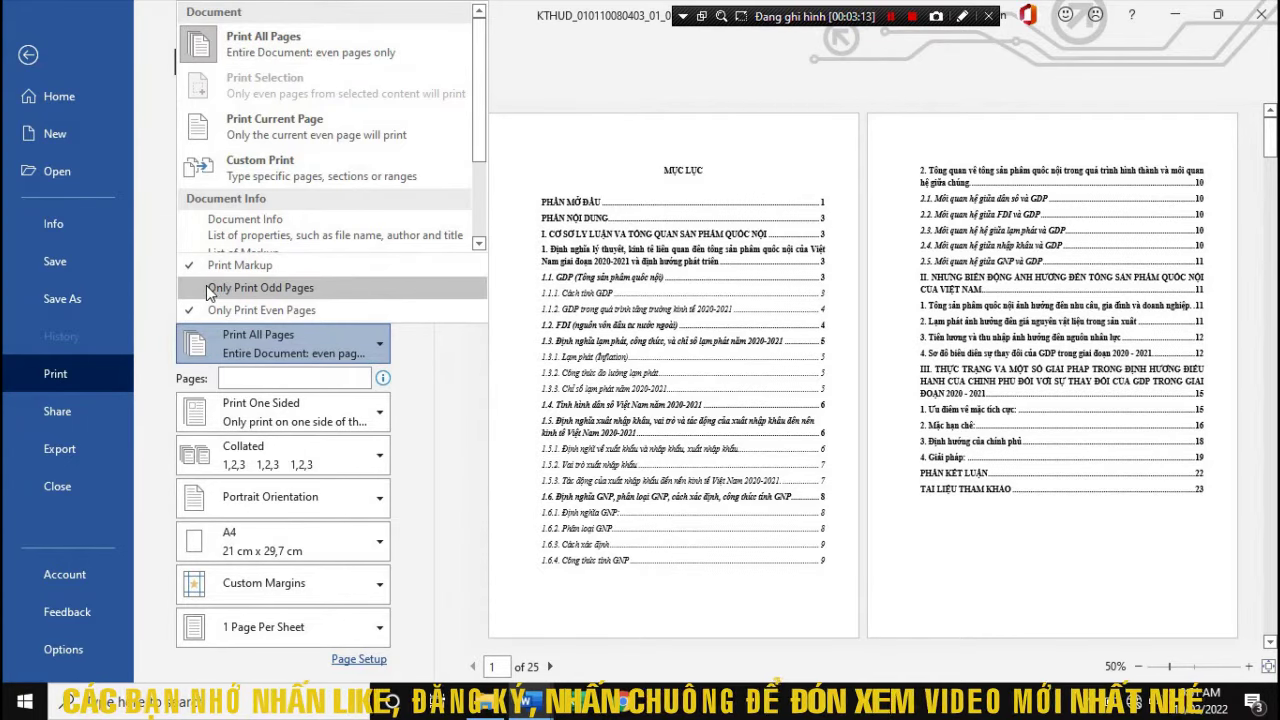
Select Only Print Odd Pages, then reopen and dismiss the page-range list unchanged
left_click(292, 290)
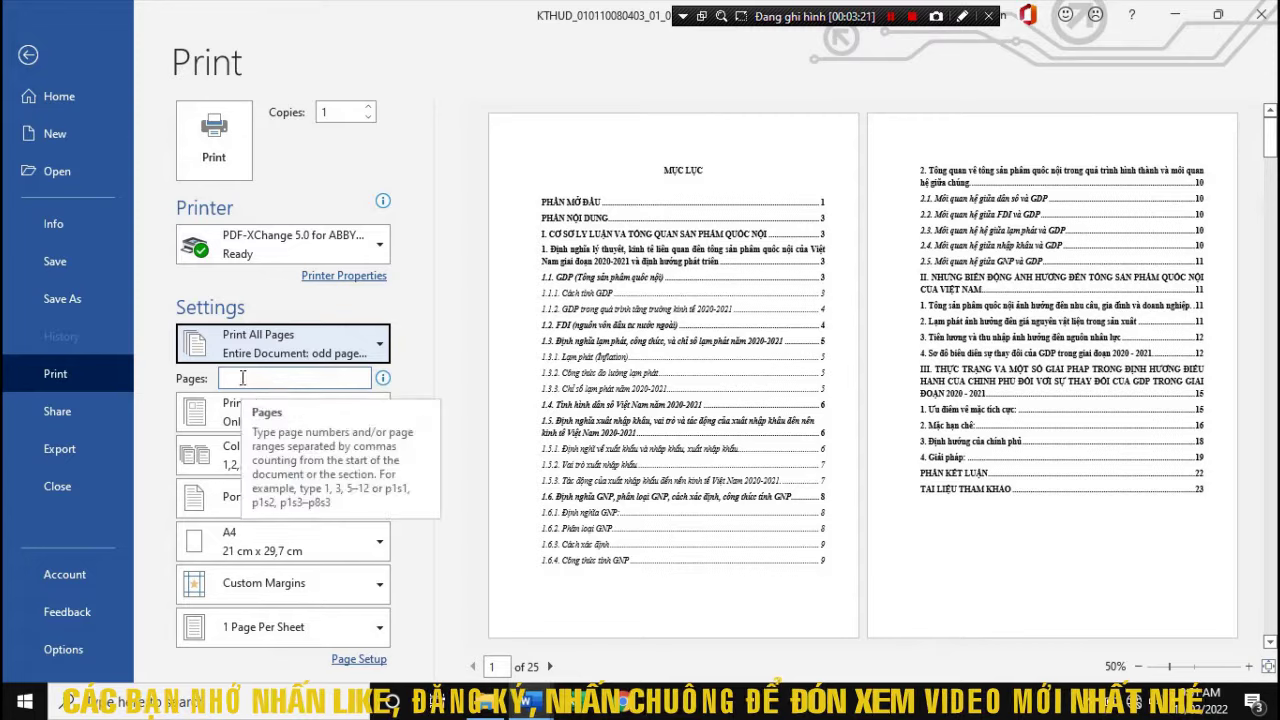
left_click(292, 356)
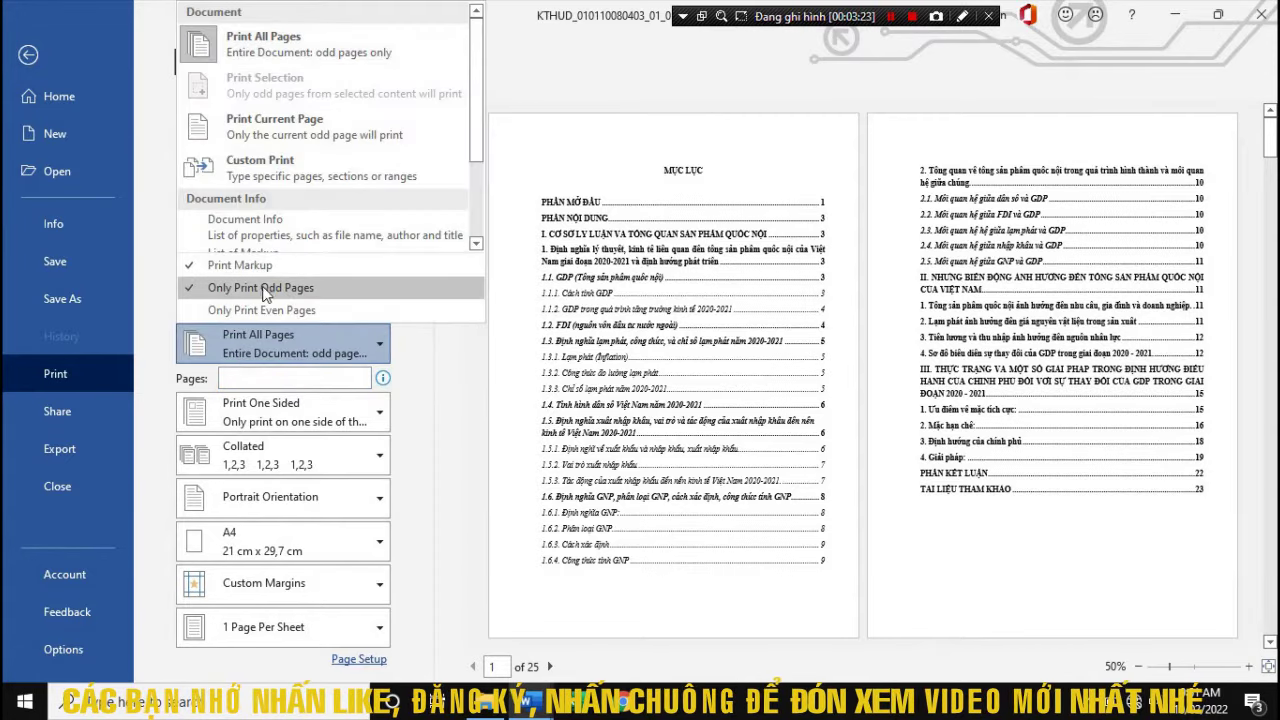
left_click(310, 342)
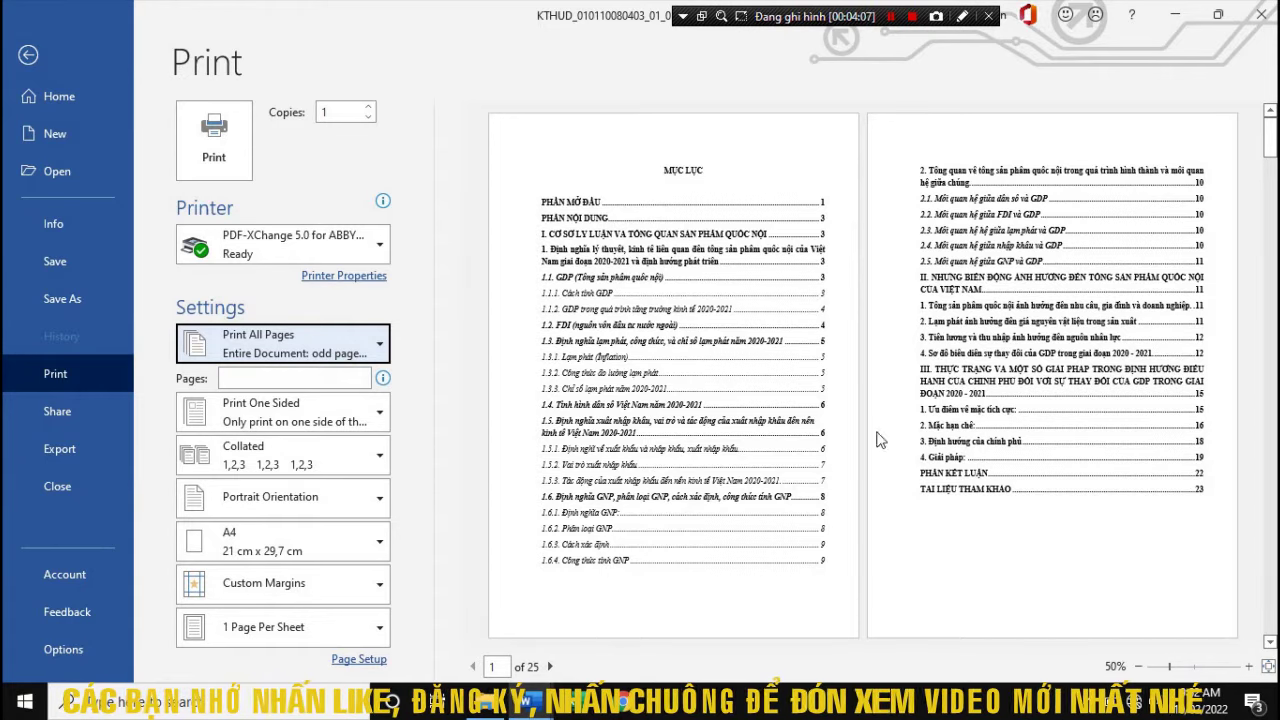
Choose Only Print Even Pages, then place the cursor in the Pages box
left_click(307, 340)
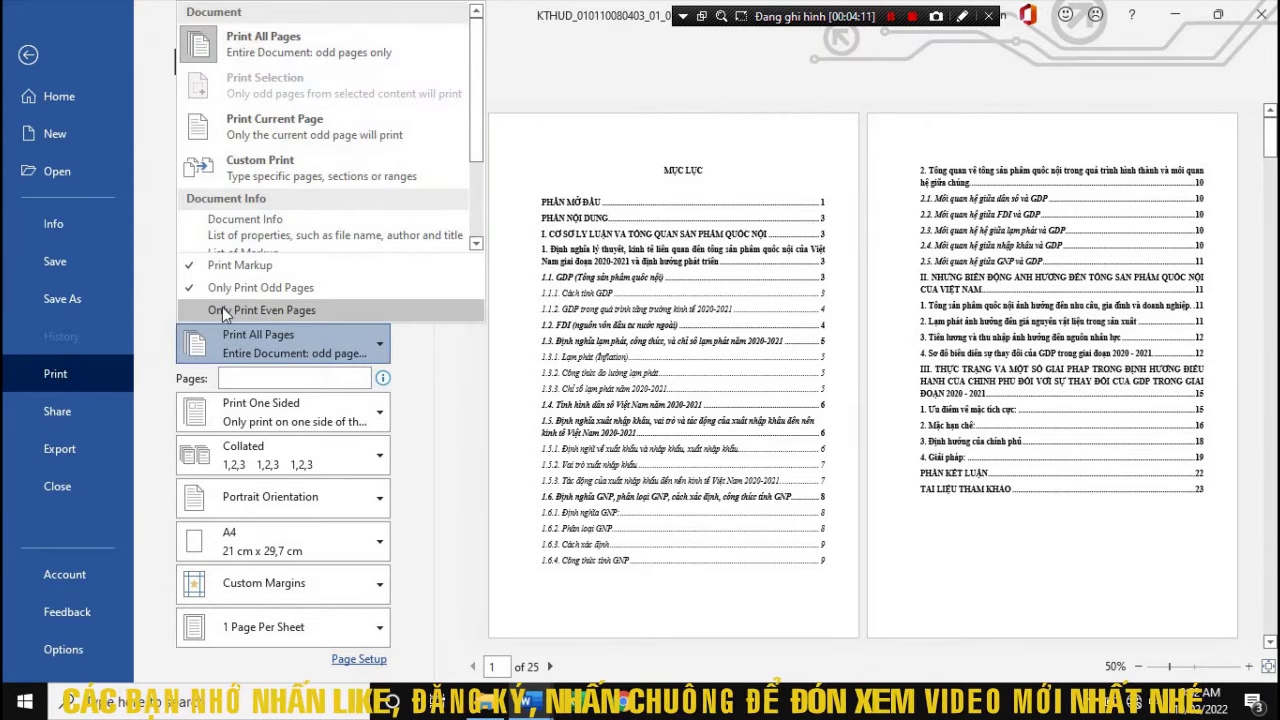
left_click(293, 316)
left_click(300, 378)
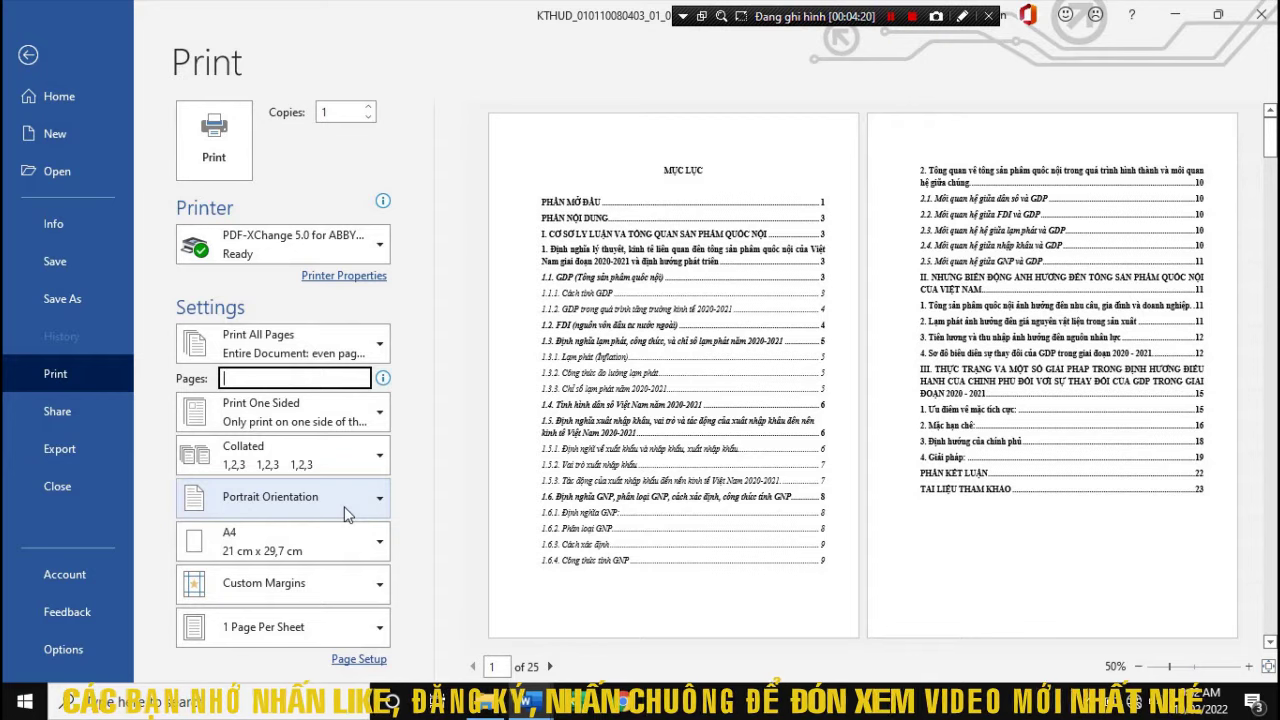
Type the page range 24-2 into the Pages box
type("24-2")
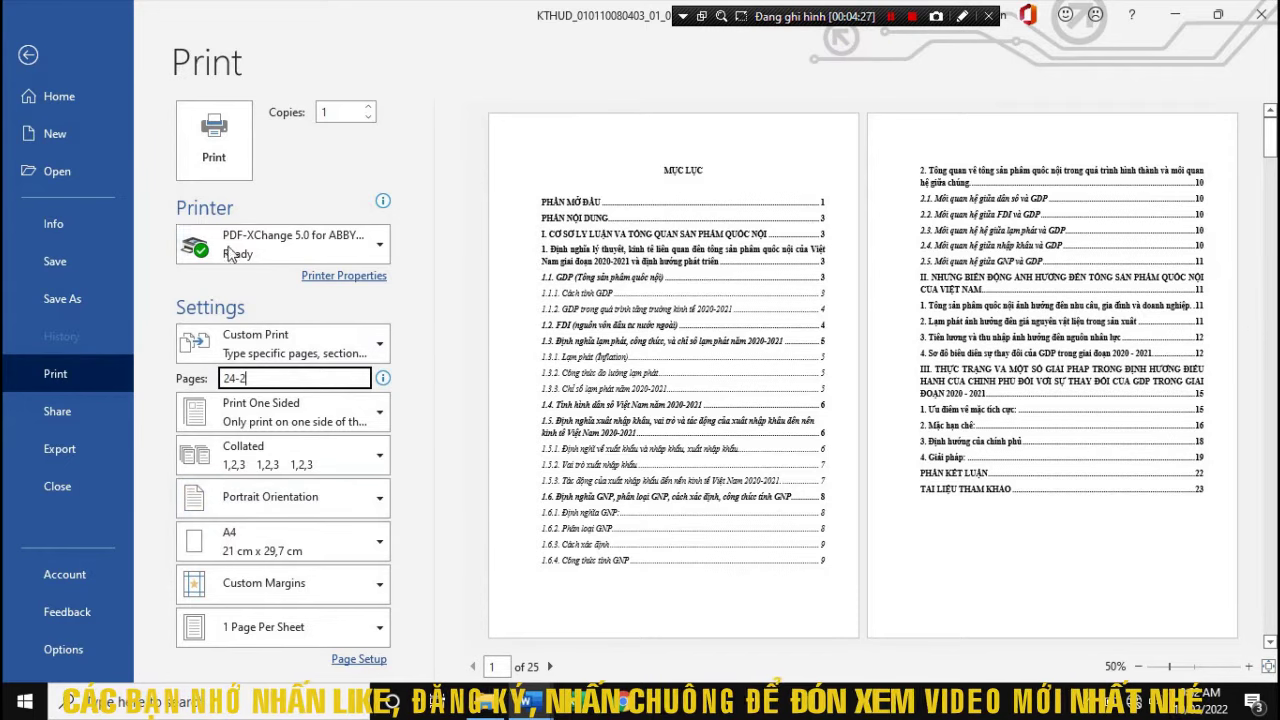